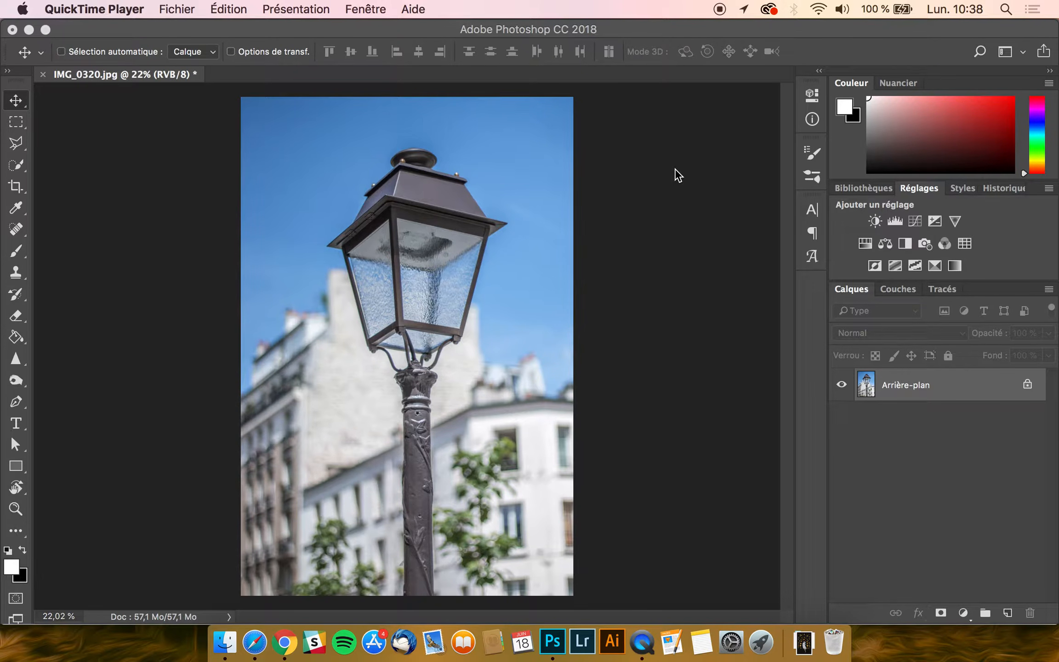
left_click(909, 191)
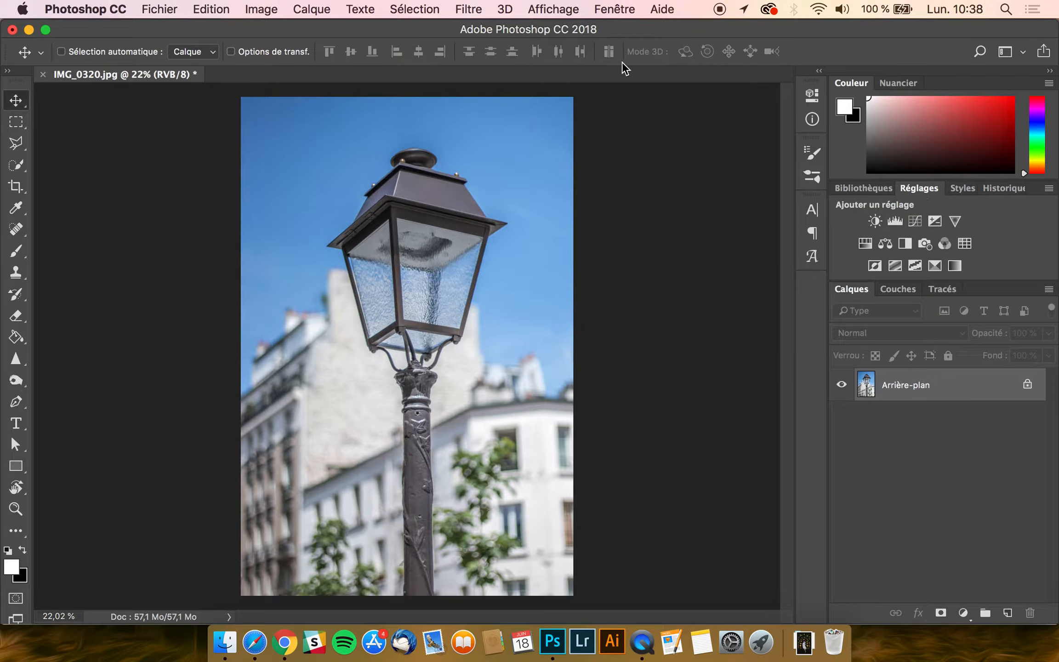
left_click(621, 10)
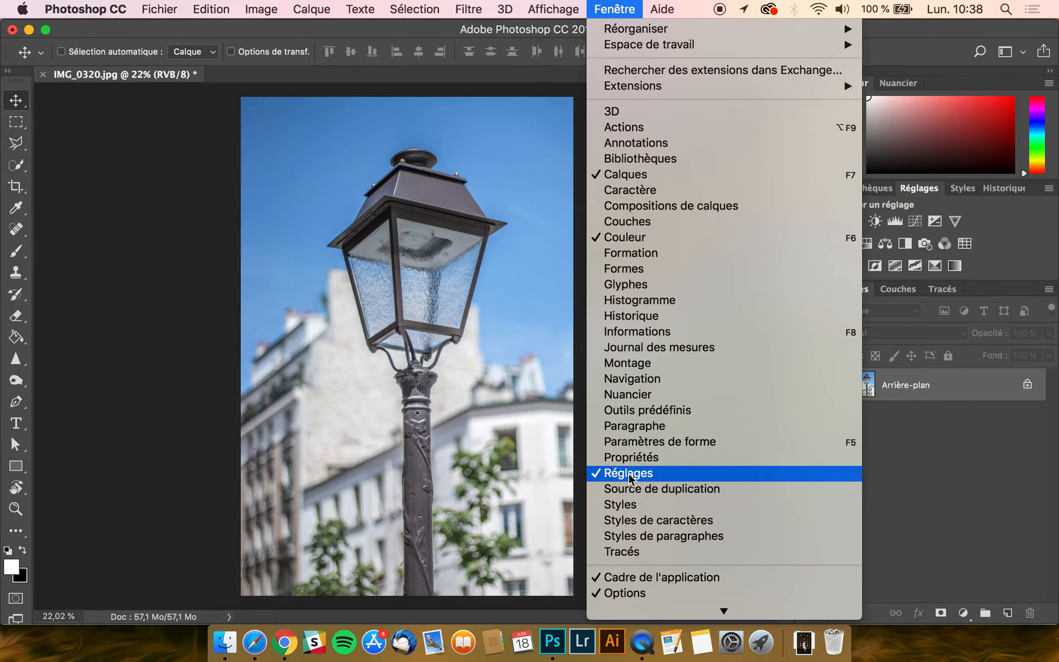
left_click(625, 4)
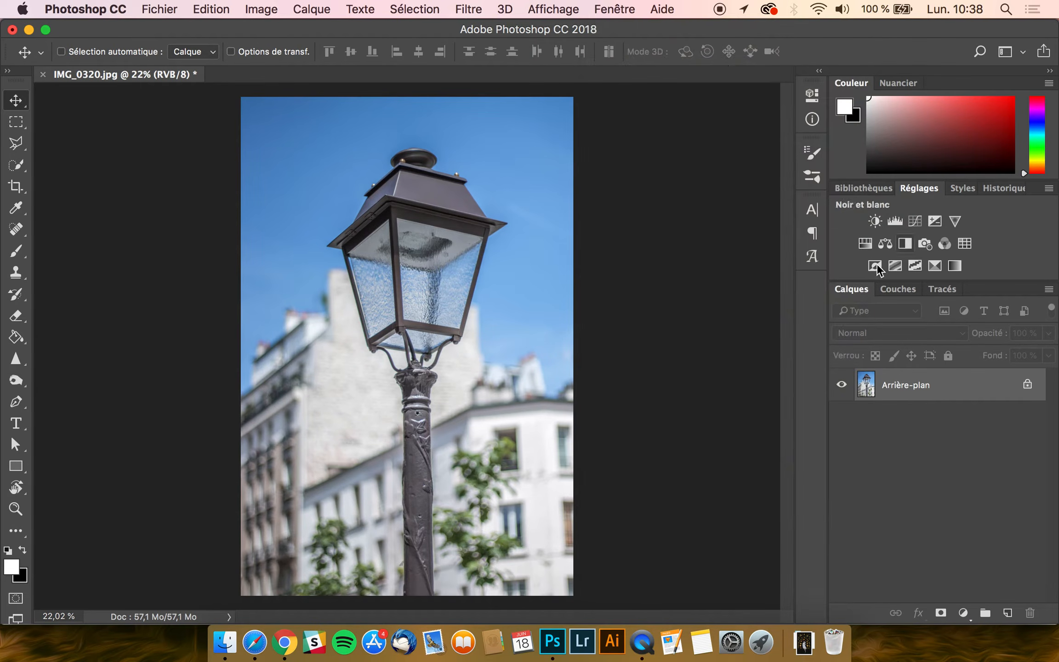
Try saturation values between -60 and +99 on a Hue/Saturation adjustment layer over the photo, and delete that layer
left_click(864, 244)
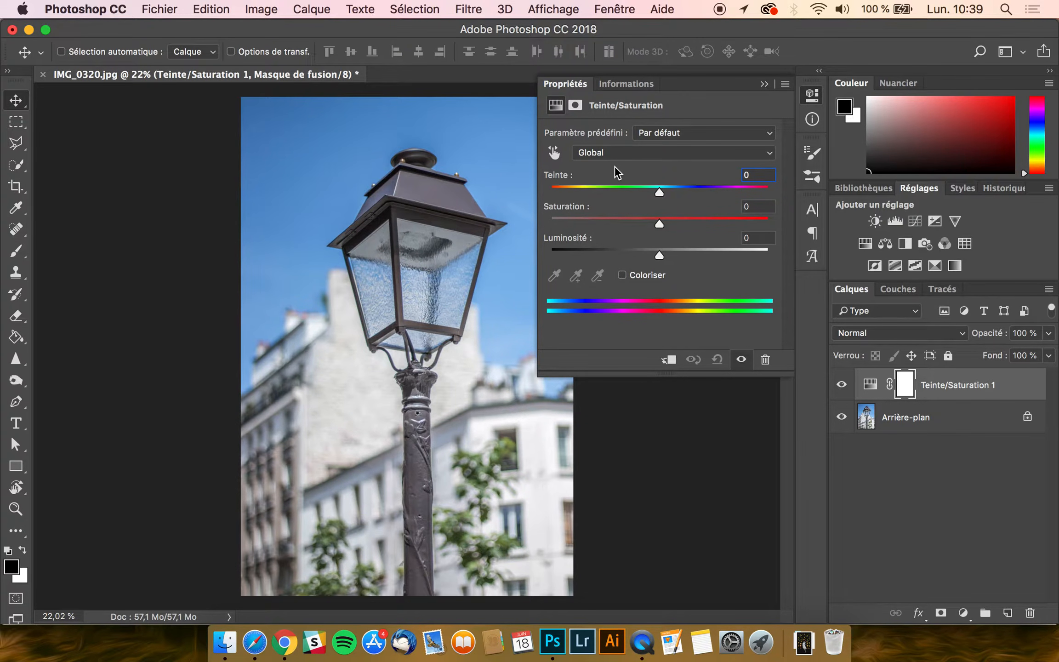
left_click_drag(660, 223, 594, 229)
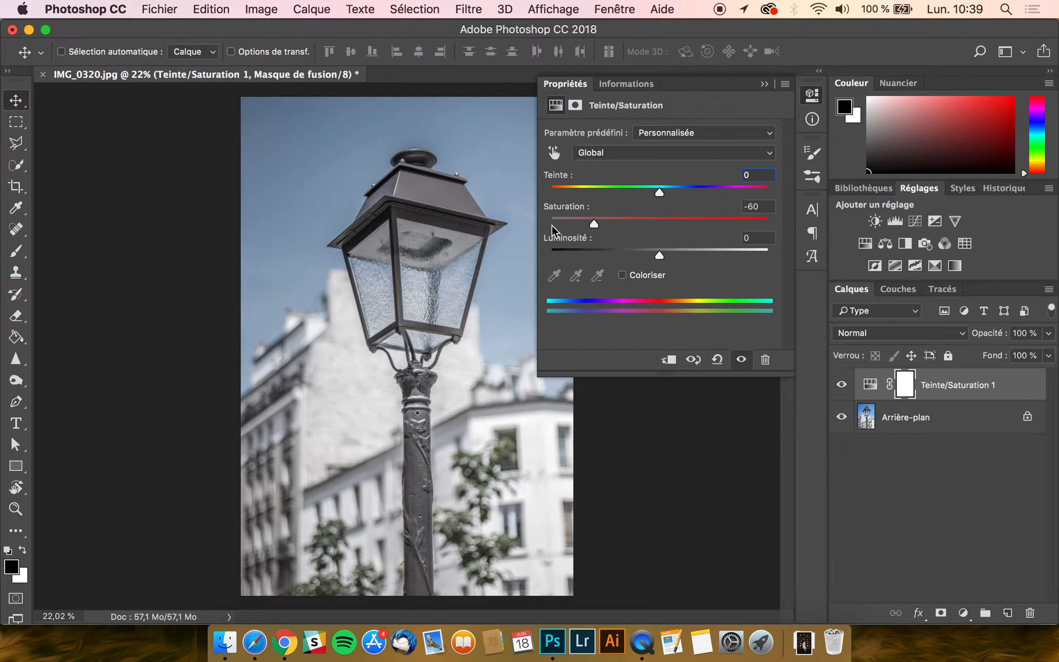
left_click_drag(593, 224, 669, 222)
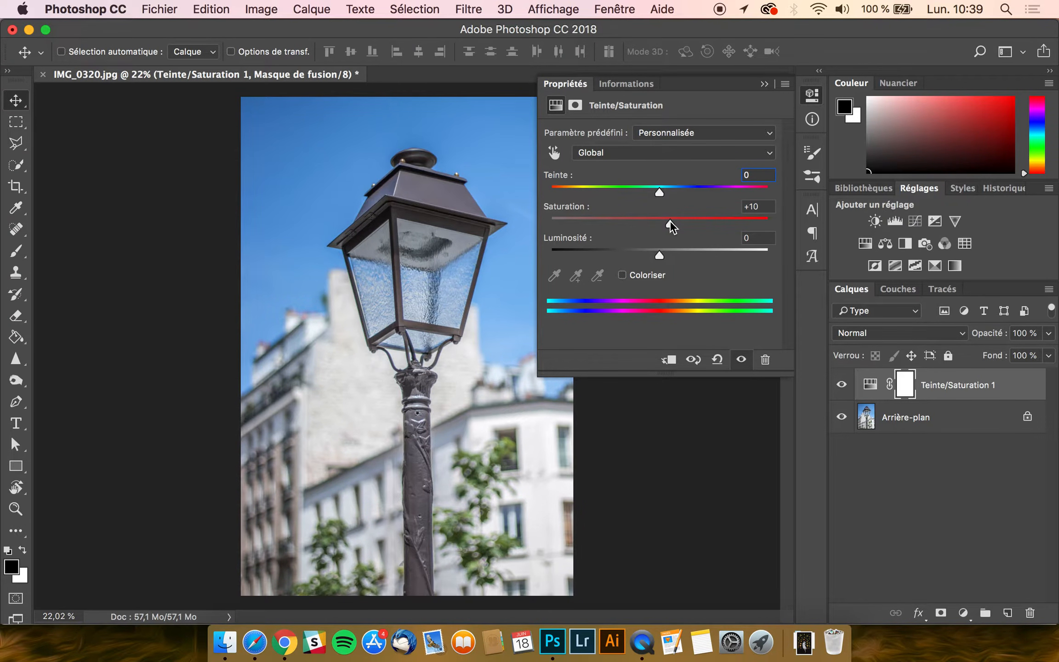
left_click_drag(669, 220, 663, 220)
left_click_drag(663, 221, 685, 222)
left_click_drag(751, 224, 769, 221)
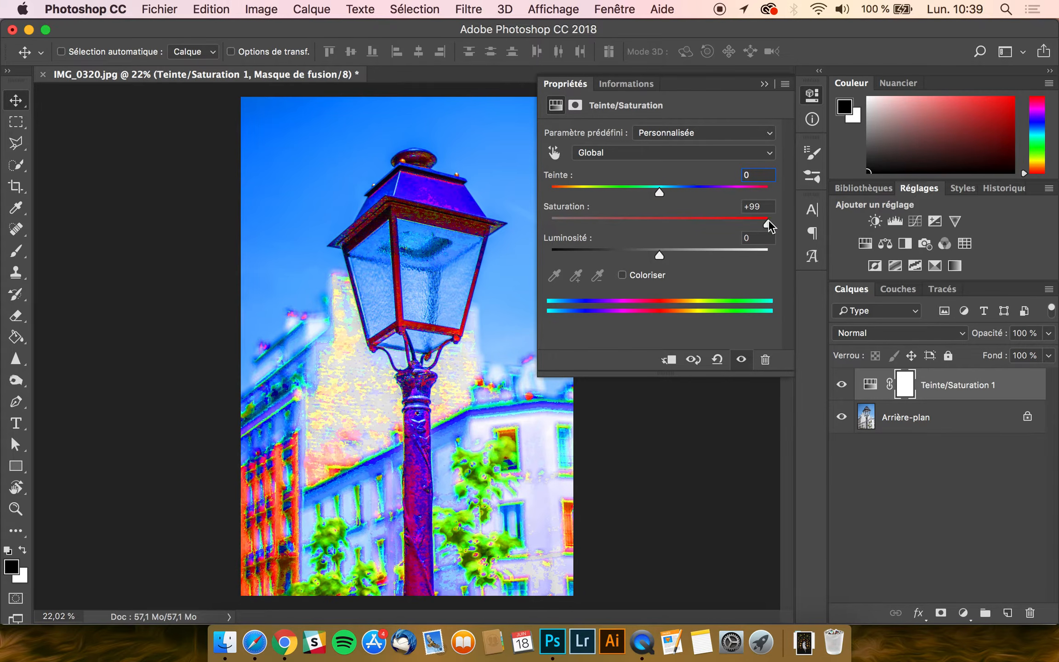
mouse_move(764, 221)
left_mouse_down()
mouse_move(665, 213)
mouse_move(660, 193)
mouse_move(631, 192)
mouse_move(617, 221)
mouse_move(704, 221)
mouse_move(664, 221)
mouse_move(659, 192)
mouse_move(697, 221)
mouse_move(751, 220)
left_mouse_up()
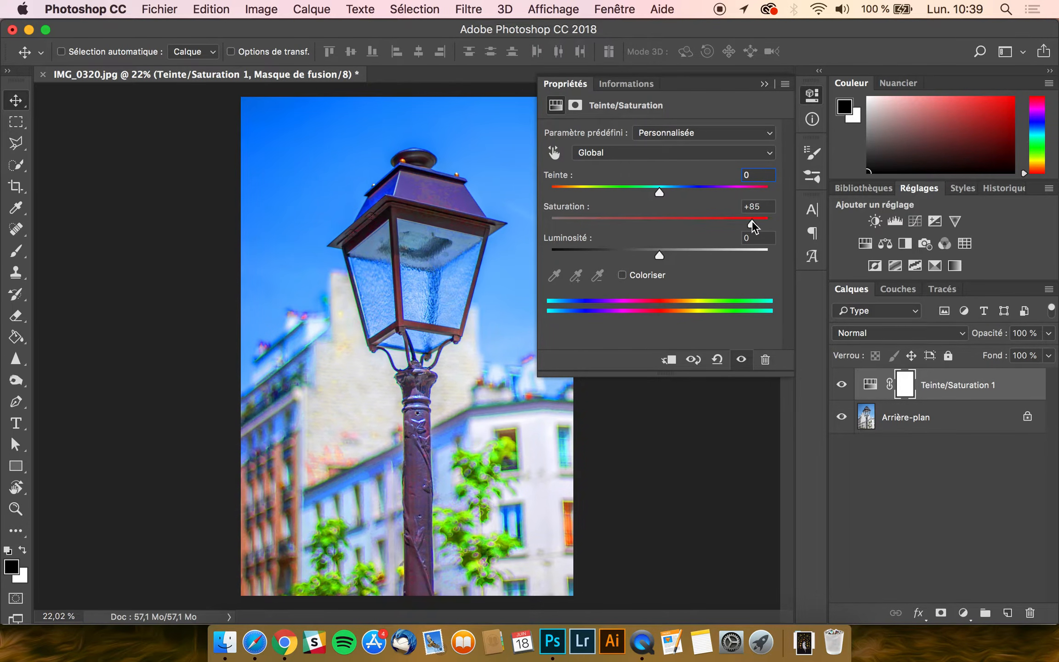
left_click(573, 82)
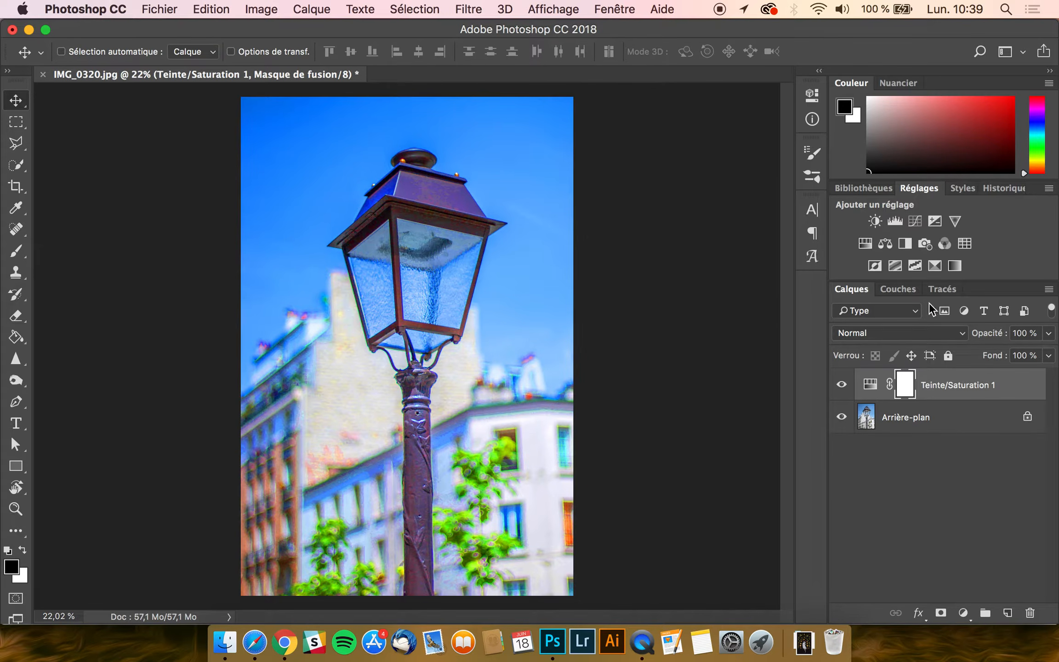
key("BackSpace")
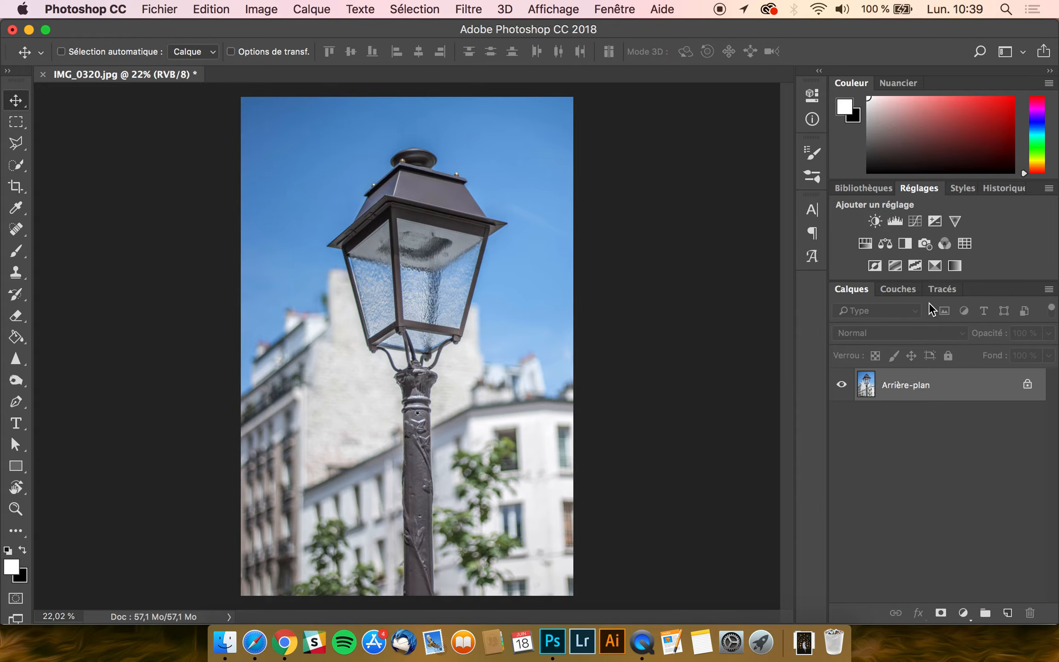
Add a Vibrance adjustment layer above the photo and try its saturation up to +98, returning it to 0
left_click(954, 221)
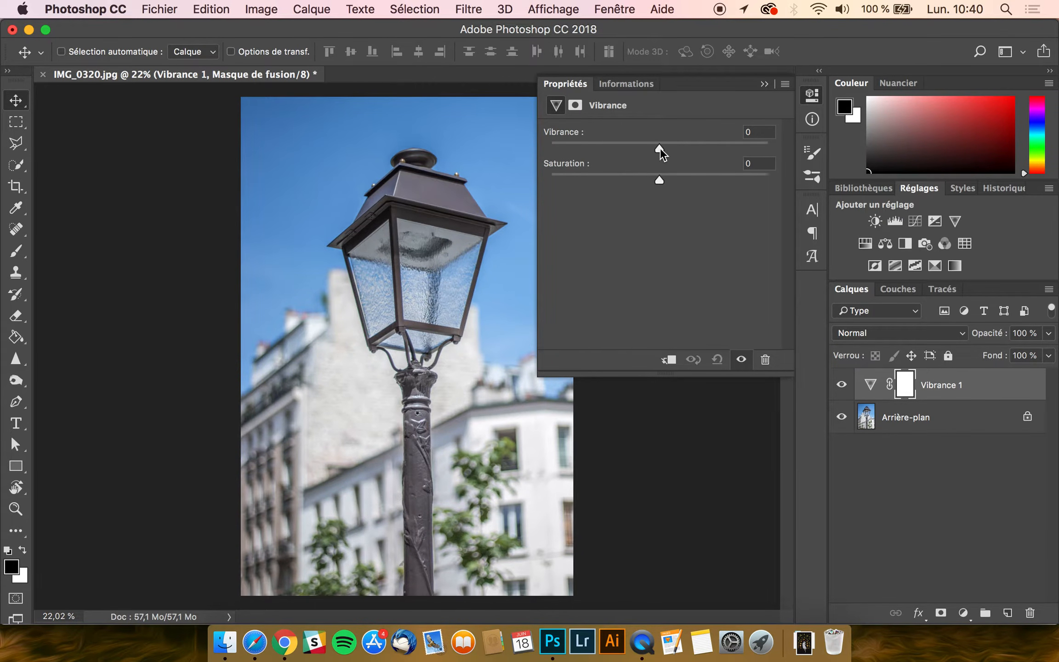
left_click_drag(658, 177, 779, 181)
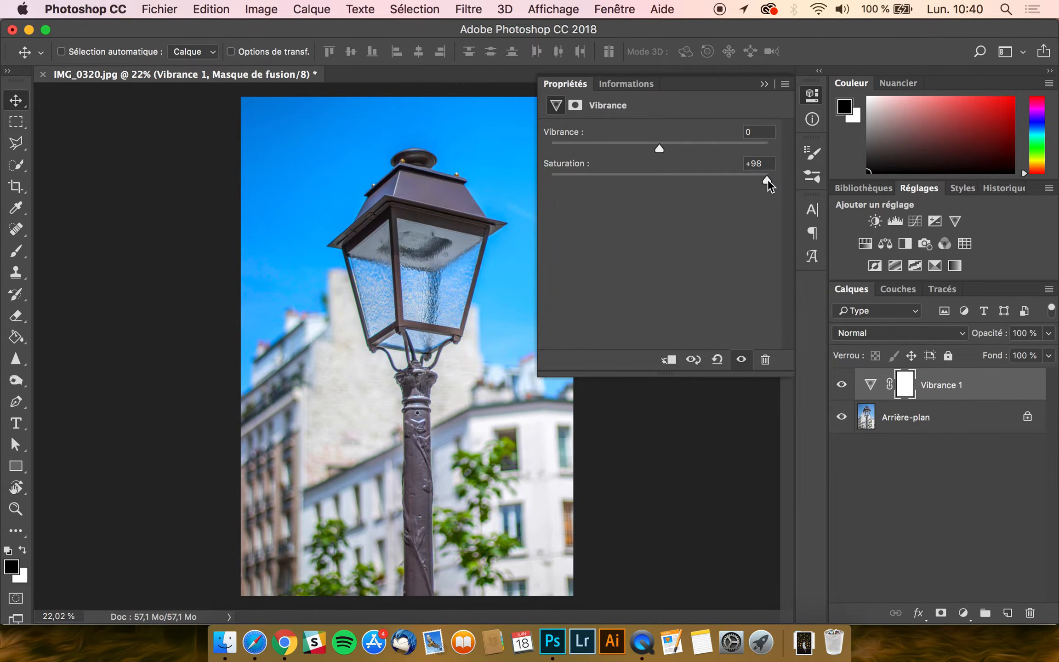
mouse_move(722, 180)
left_mouse_down()
mouse_move(521, 172)
mouse_move(709, 175)
left_mouse_up()
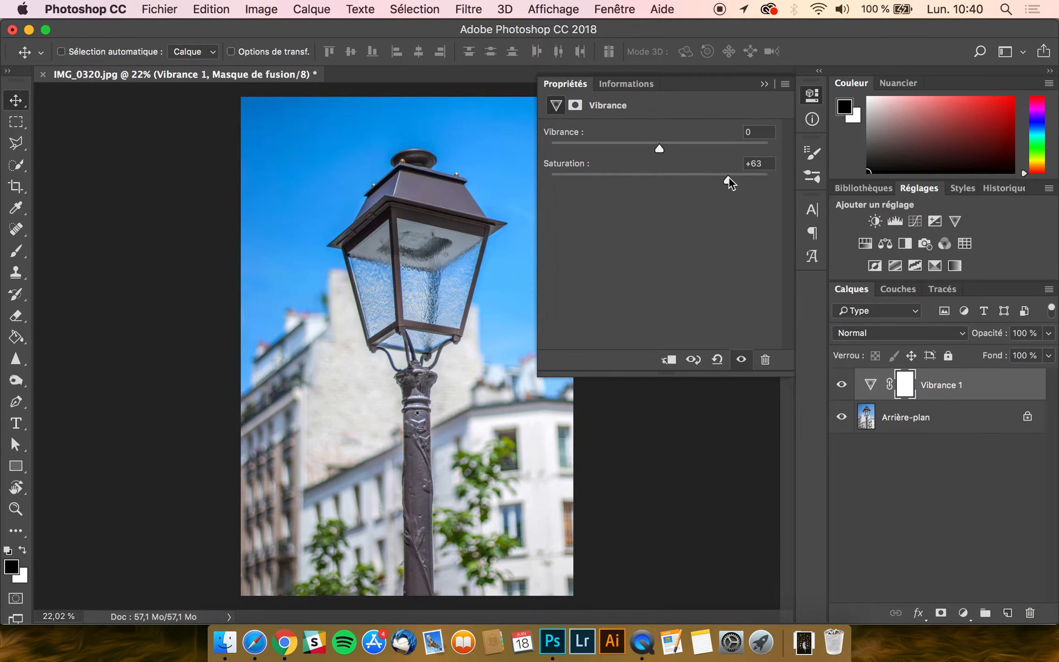
left_click_drag(703, 177, 689, 177)
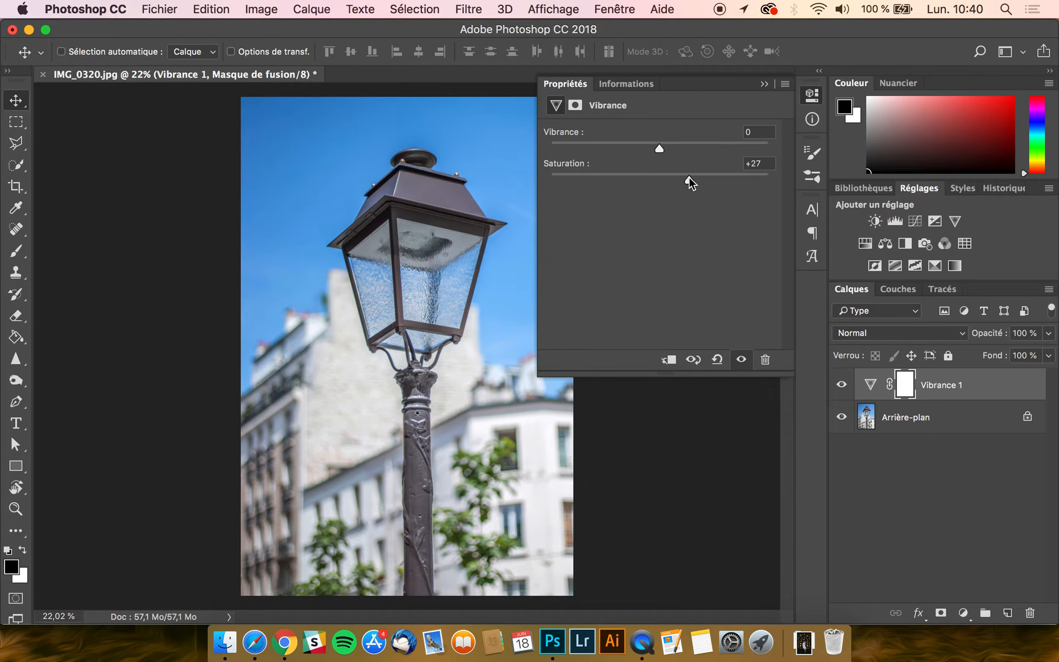
left_click_drag(689, 178, 660, 176)
Try the Vibrance layer's vibrance at +100 and -100, and return it to 0
mouse_move(660, 150)
left_mouse_down()
mouse_move(697, 153)
mouse_move(666, 151)
left_mouse_up()
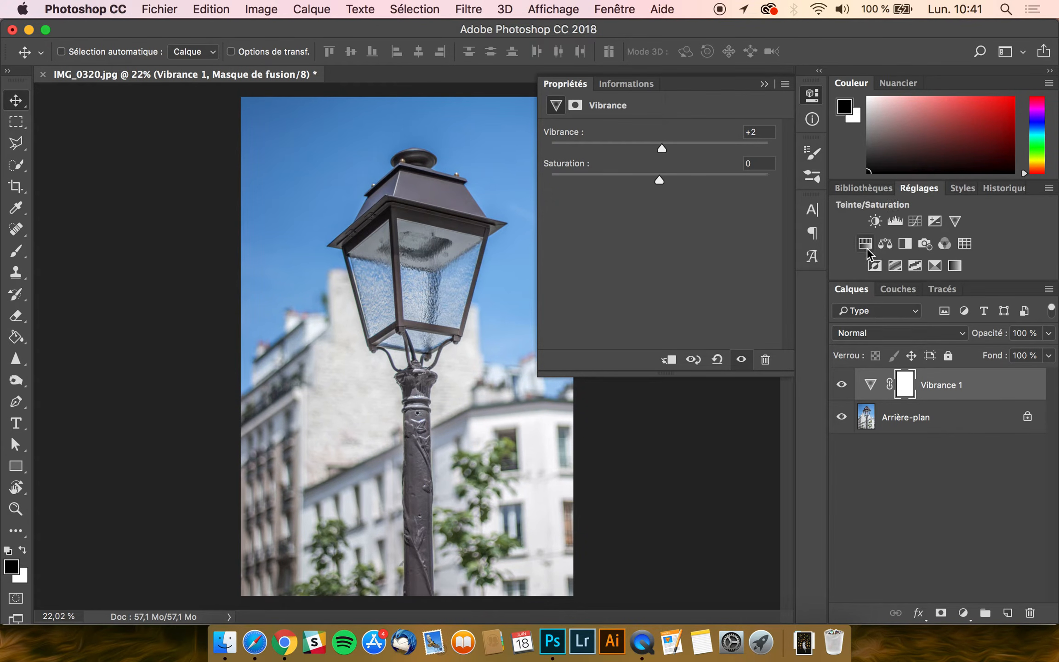
left_click_drag(661, 145, 704, 147)
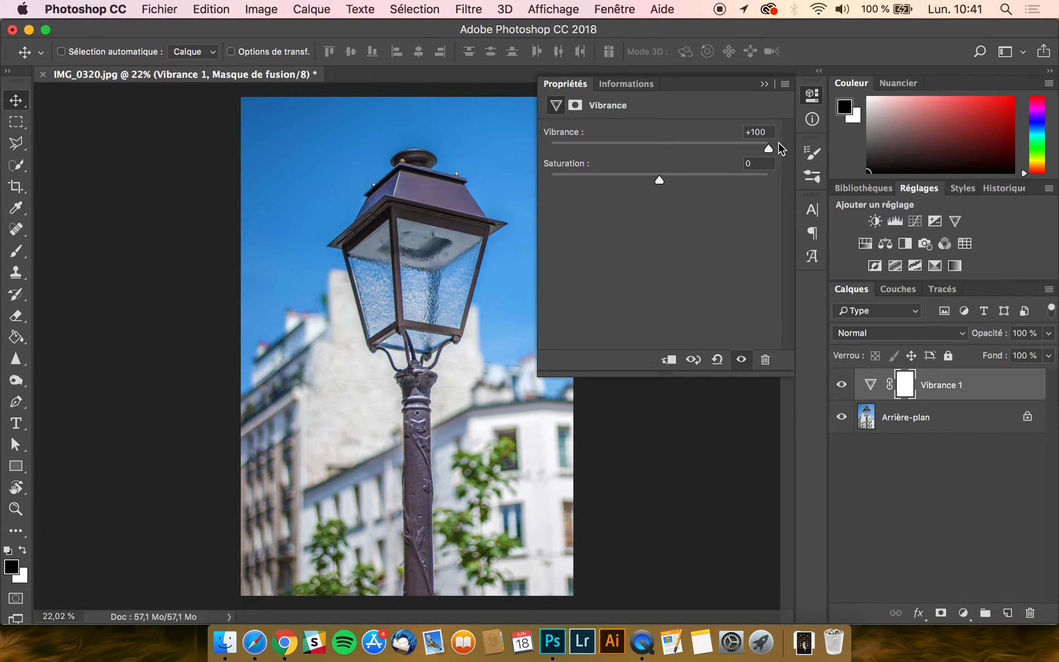
left_click_drag(750, 148, 549, 147)
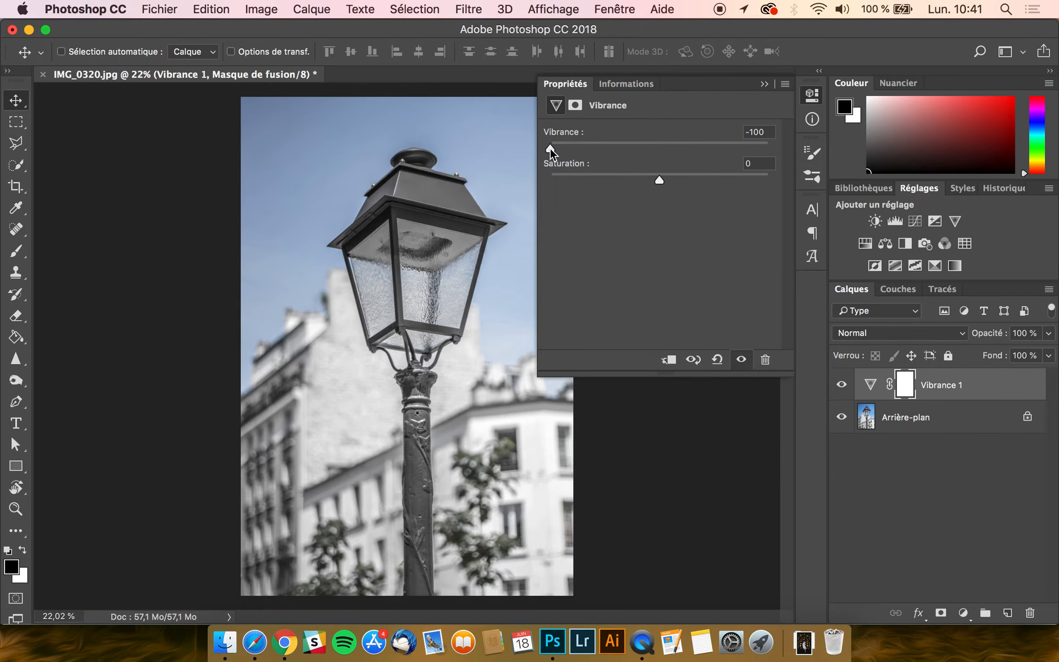
left_click_drag(550, 147, 659, 147)
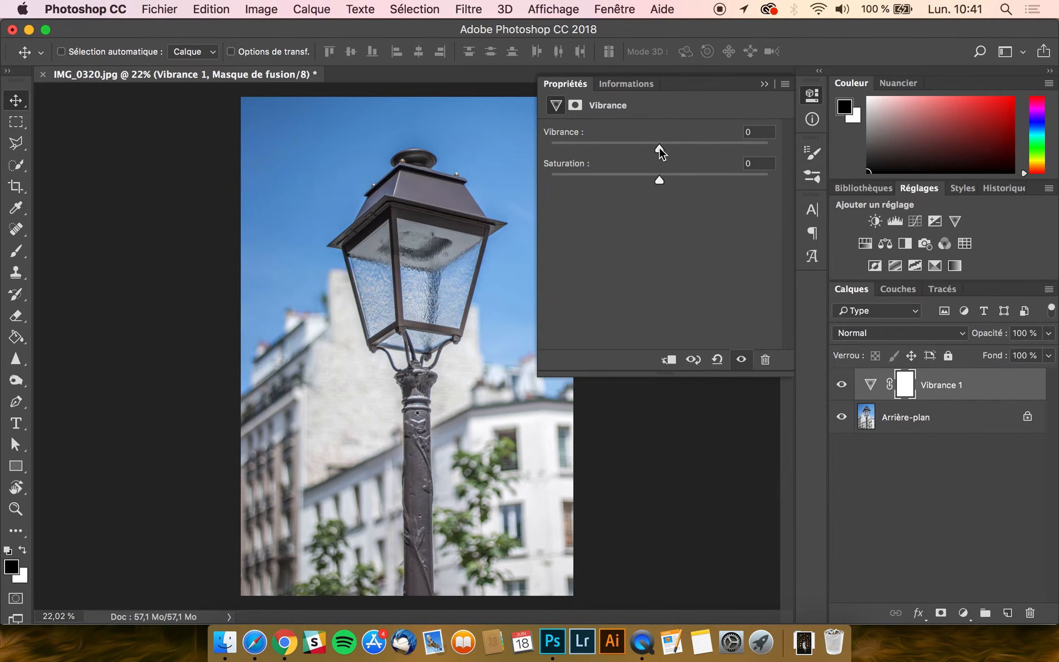
Unlock the background photo layer and set the Vibrance adjustment layer's saturation to +100
left_click(1028, 417)
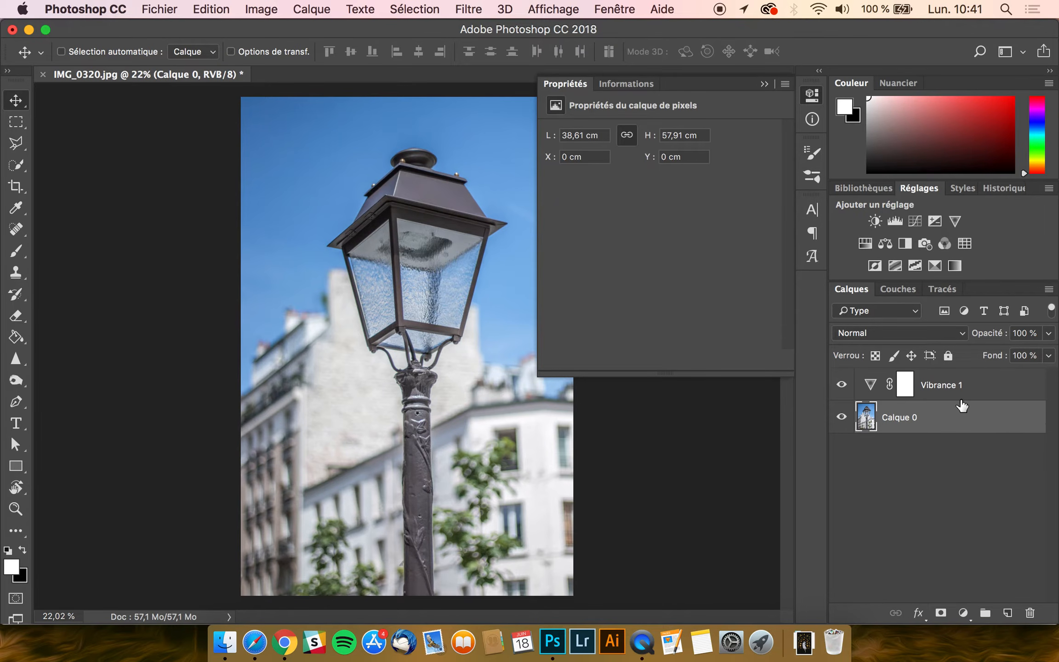
left_click(875, 388)
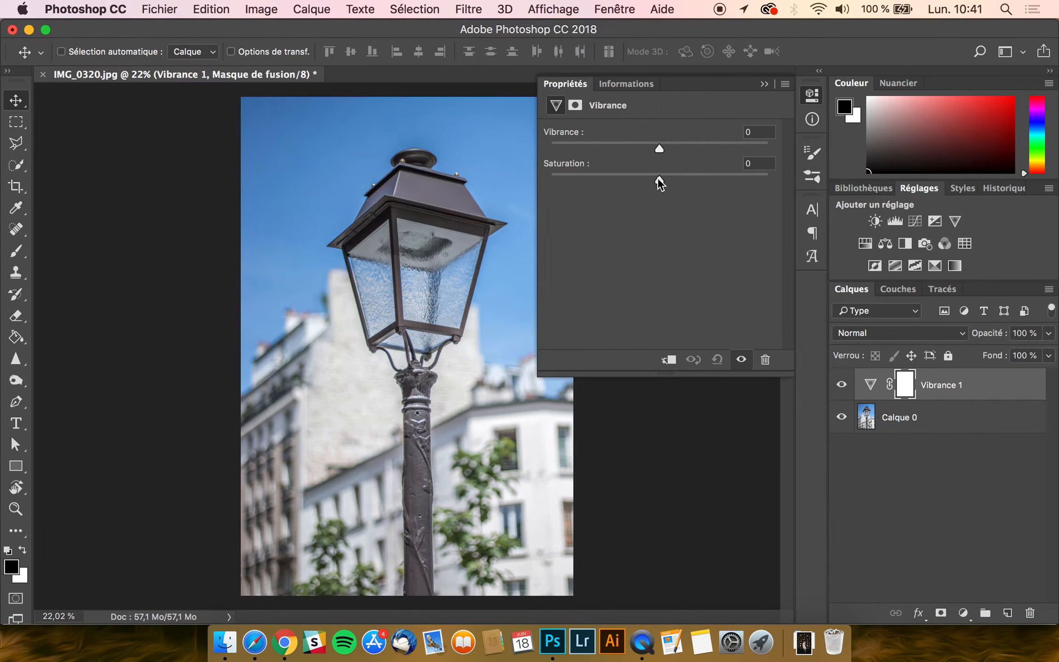
left_click_drag(660, 182, 829, 154)
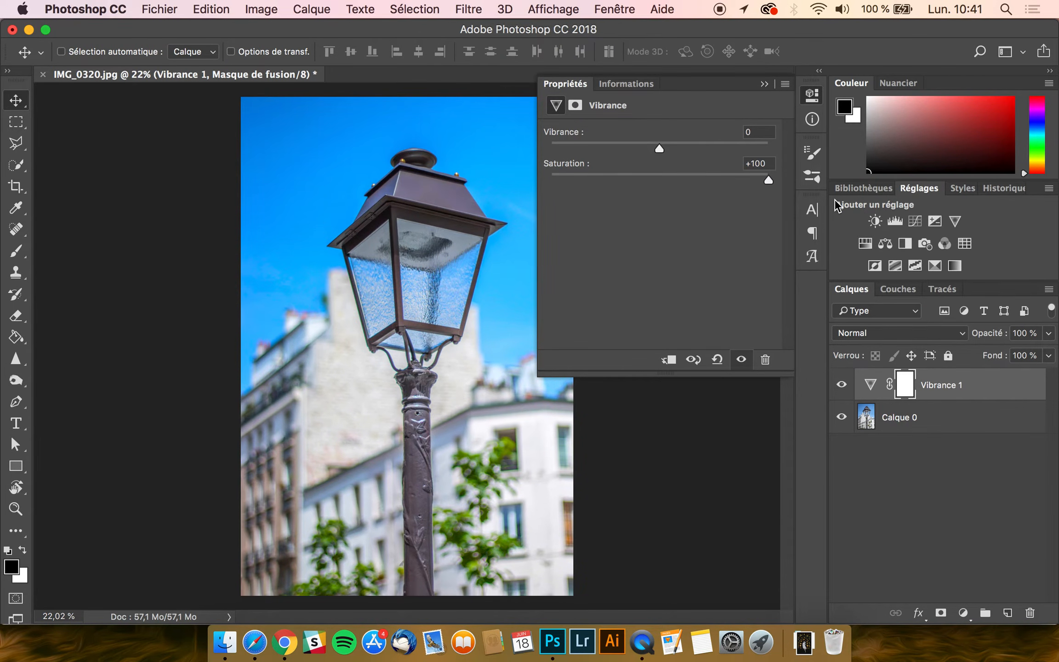
Group the photo layer and the Vibrance adjustment layer, and name the group "Saturation +"
left_click(942, 422)
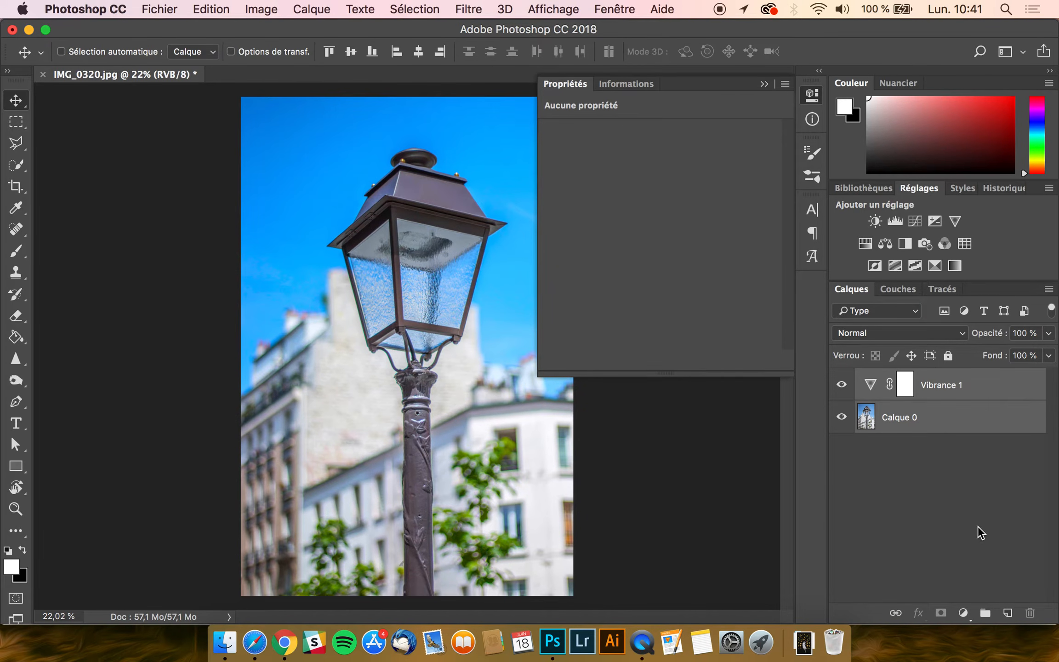
left_click(984, 612)
double_click(901, 379)
type("saturation +")
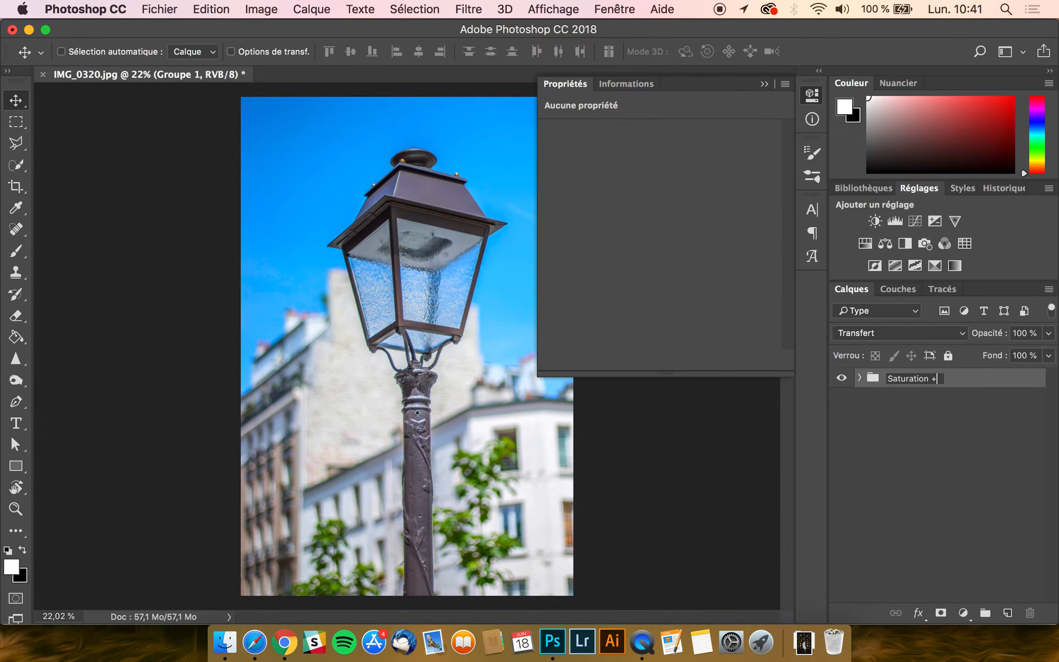
key("Return")
Duplicate the "Saturation +" group and rename the copy "Vibrance +"
key("super+j")
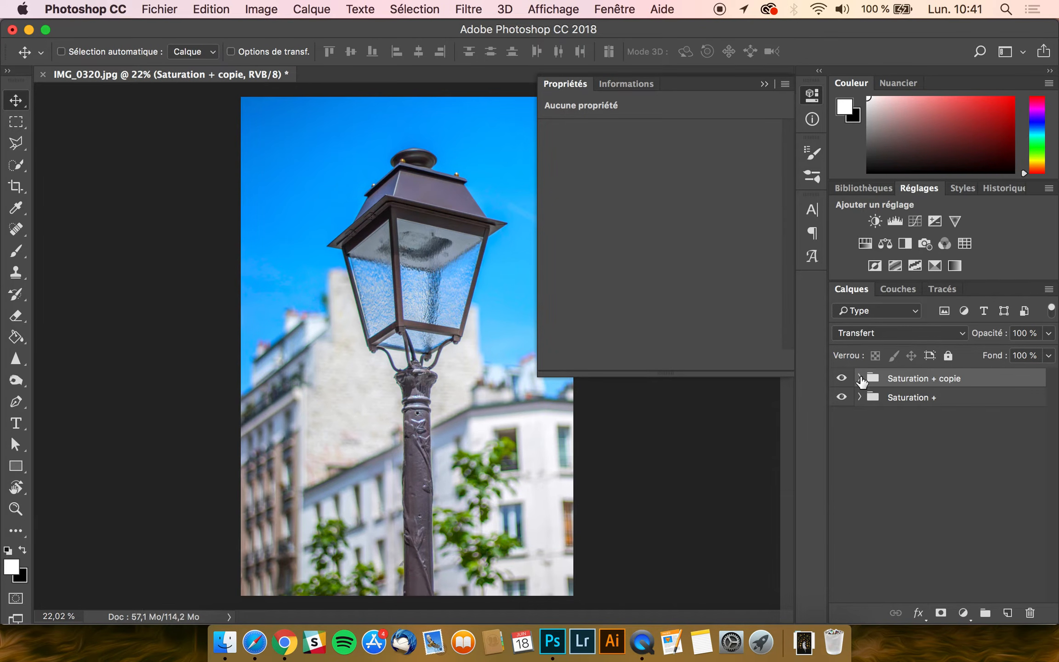
double_click(908, 378)
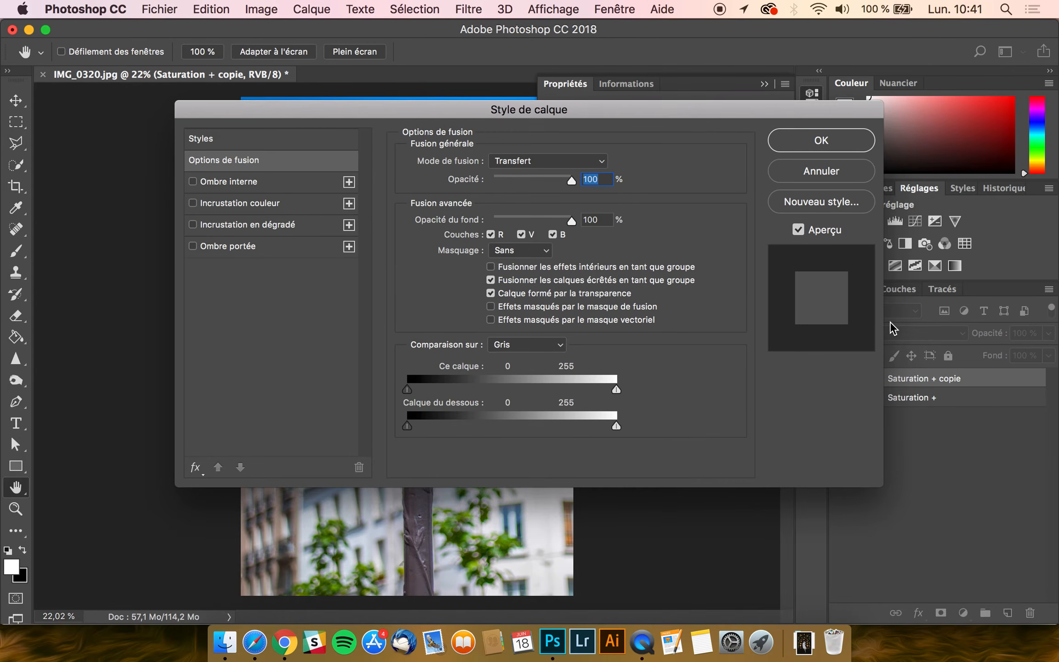
left_click(840, 174)
double_click(901, 378)
type("Vibrance +")
key("Return")
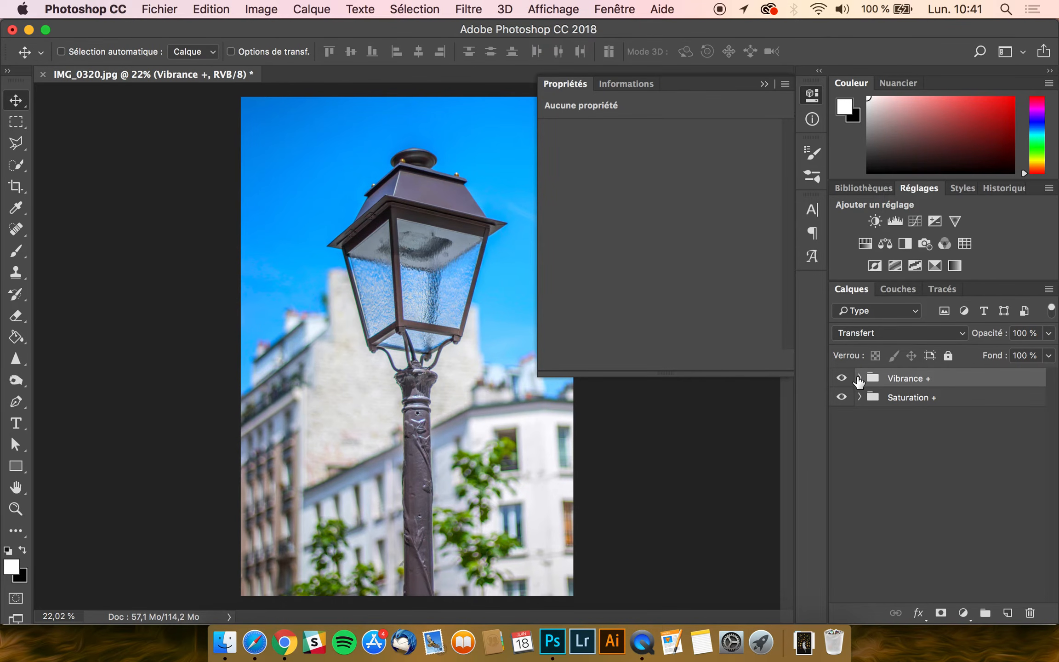
In the "Vibrance +" group, set the Vibrance adjustment layer's saturation to 0 and its vibrance to +100
left_click(859, 377)
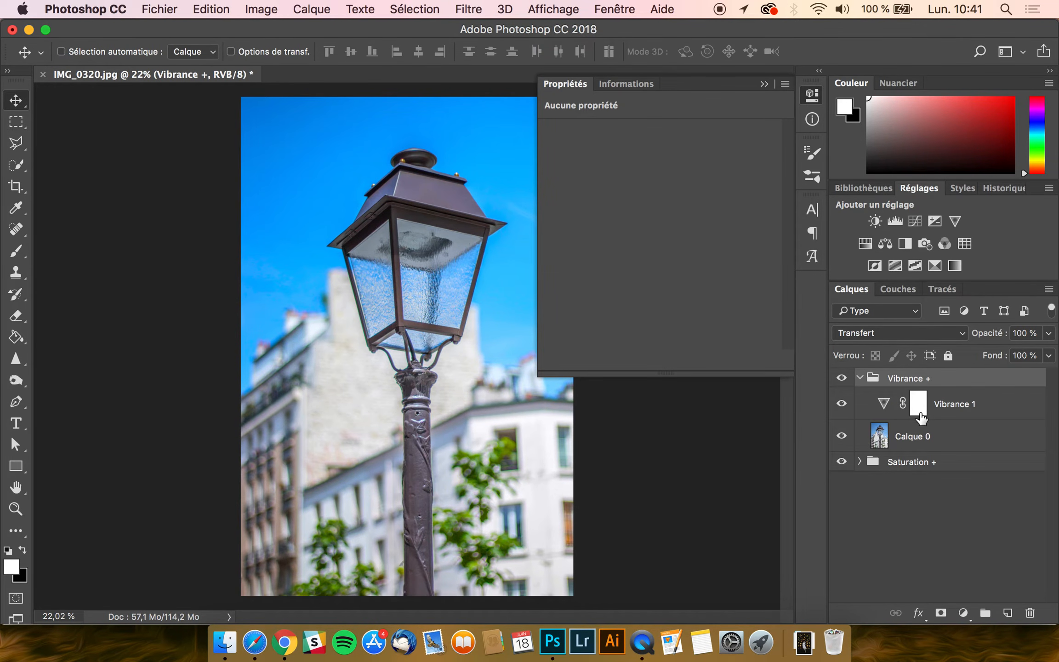
left_click(891, 409)
left_click(566, 164)
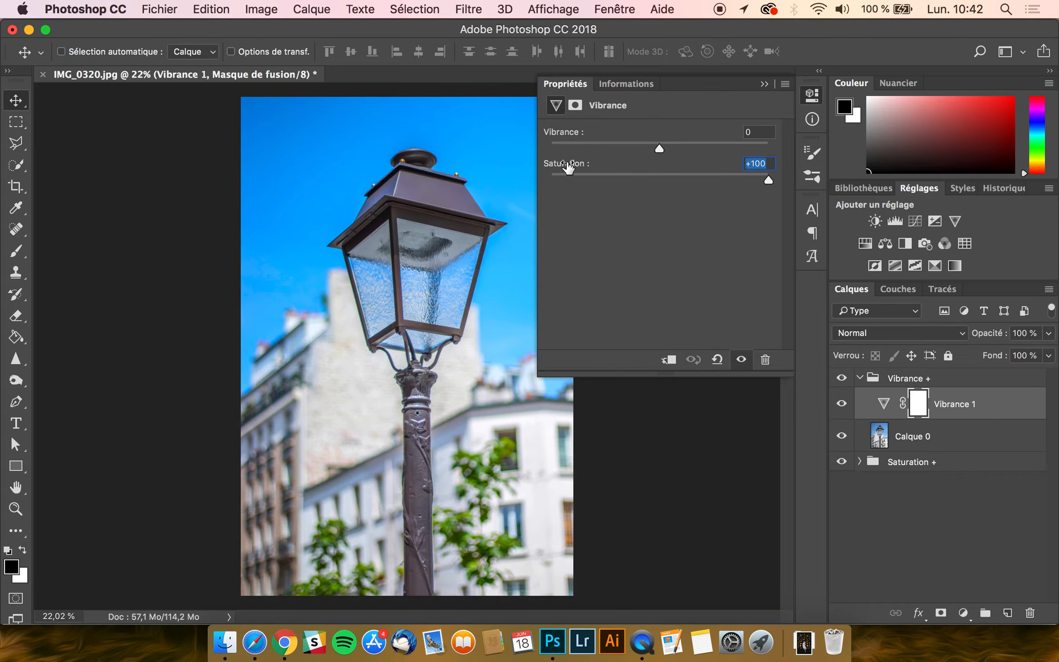
type("0")
left_click(572, 133)
type("100")
left_click(572, 84)
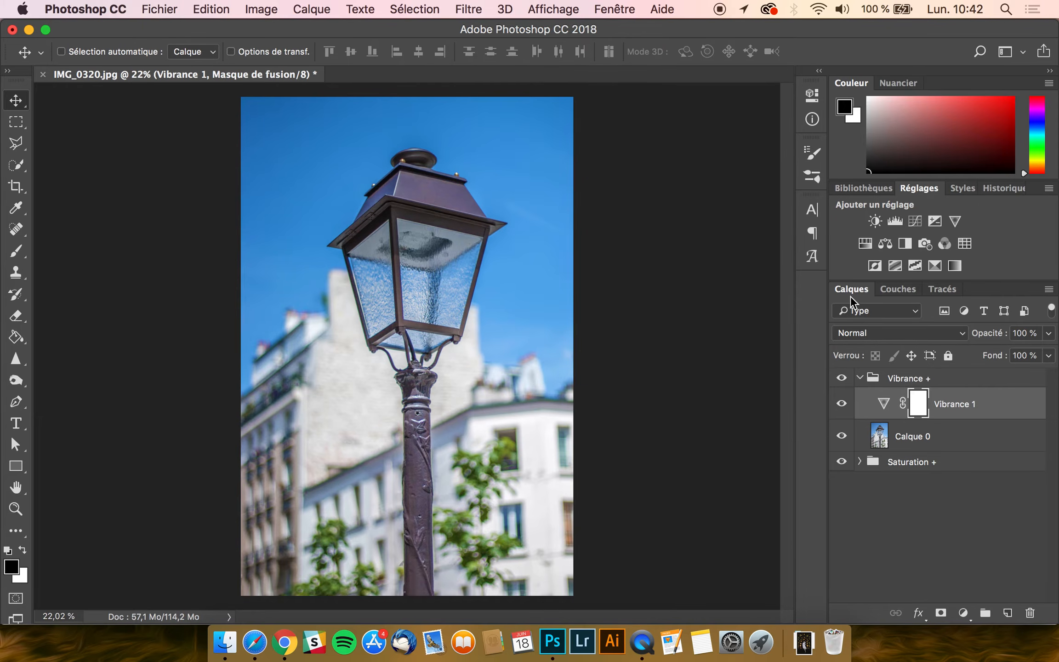
left_click(859, 379)
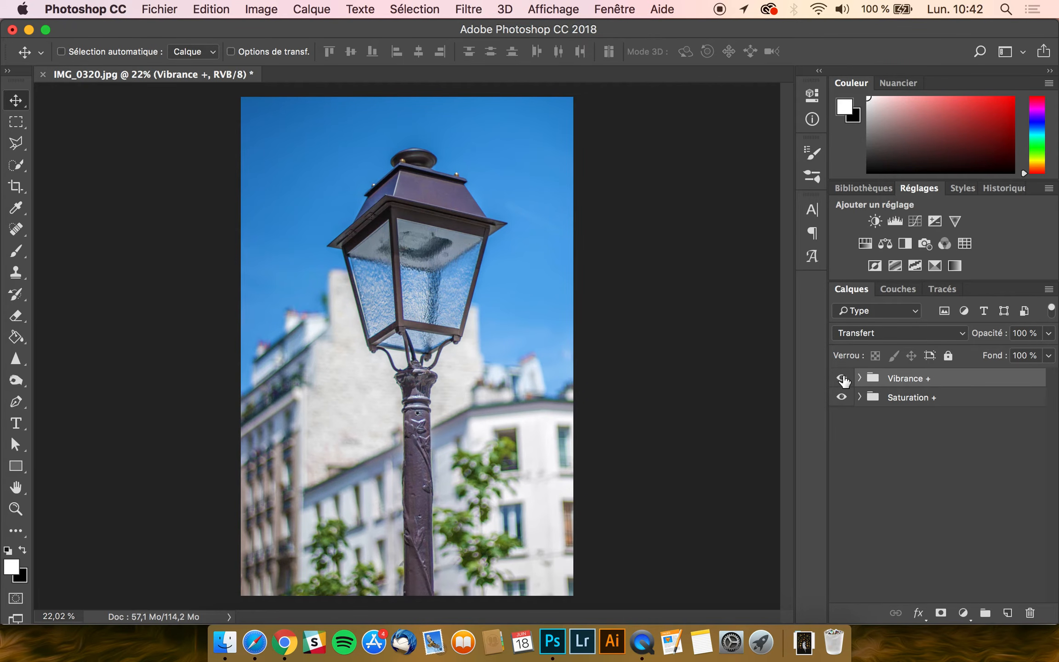
Compare the two versions by hiding and showing the "Vibrance +" group, and inspect the contents of the "Saturation +" group
left_click(842, 378)
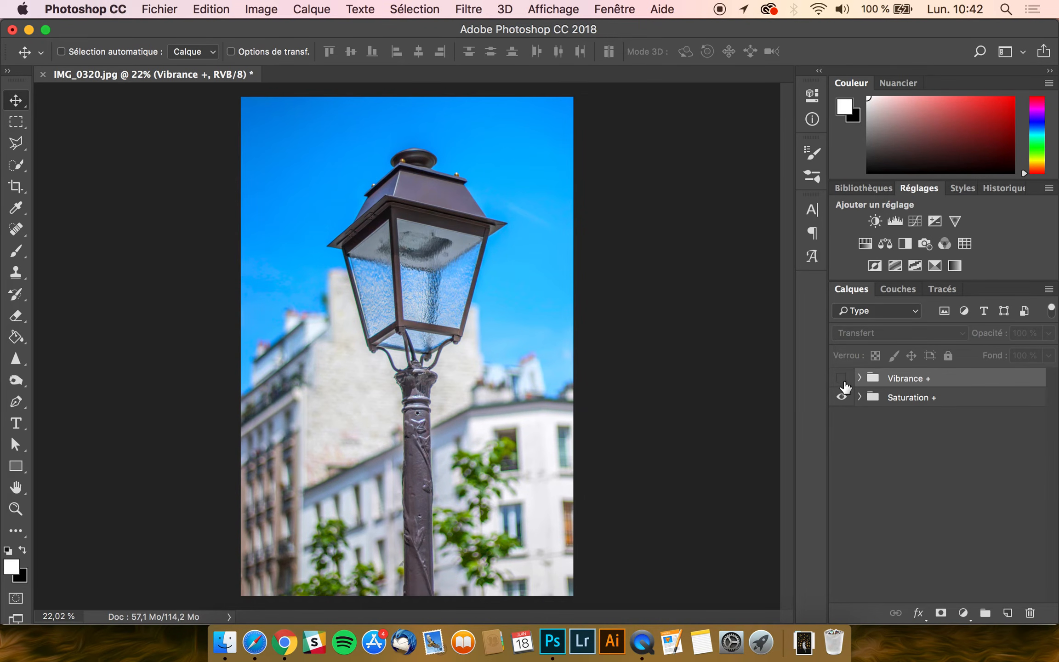
left_click(841, 378)
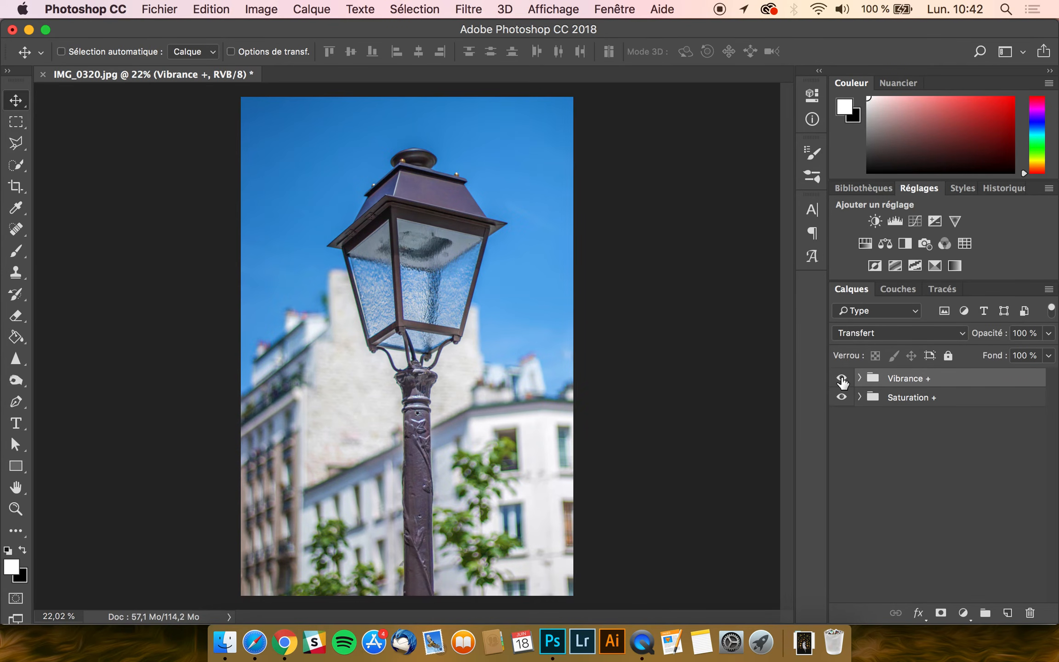
left_click(858, 397)
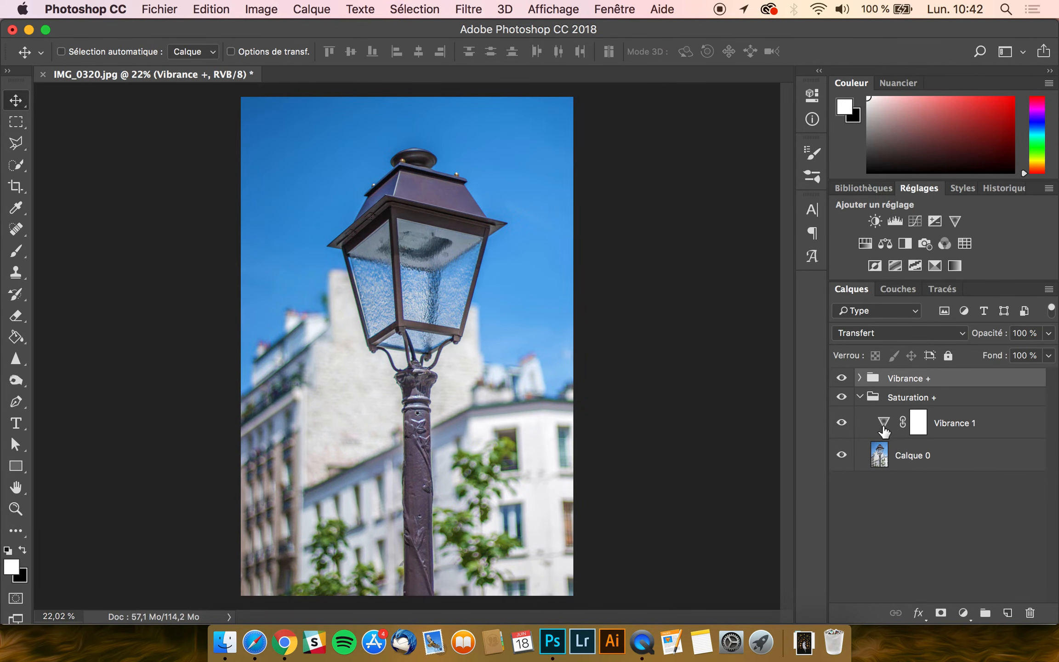
left_click(859, 398)
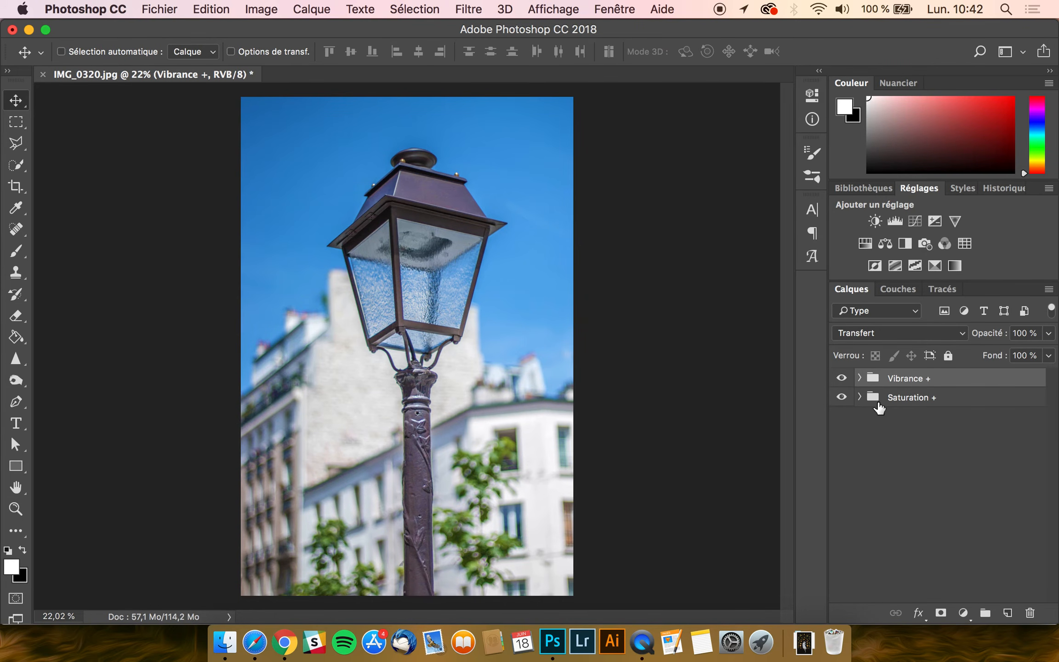
Change the Vibrance adjustment inside the "Vibrance +" group to vibrance +35 and saturation +60
left_click(859, 378)
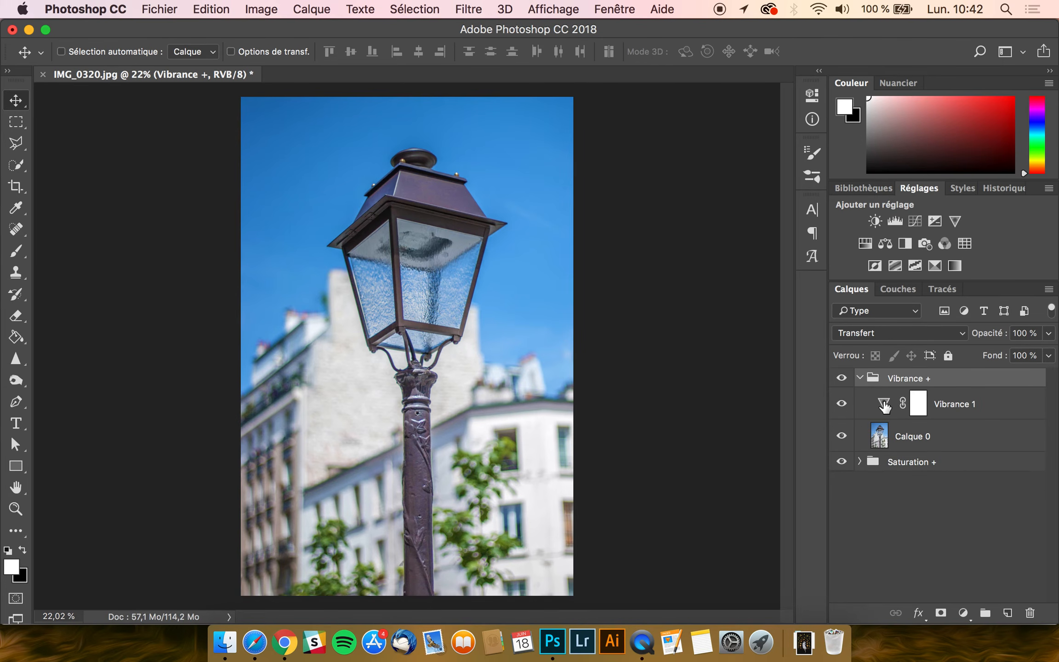
double_click(883, 403)
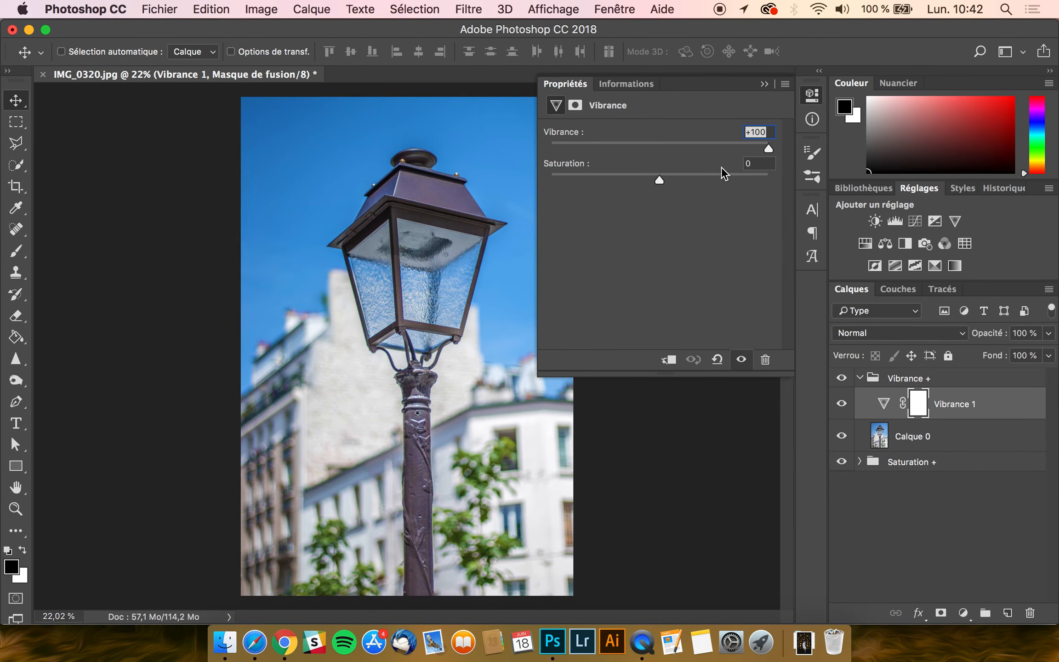
left_click(680, 148)
left_click(697, 176)
left_click_drag(697, 176, 697, 147)
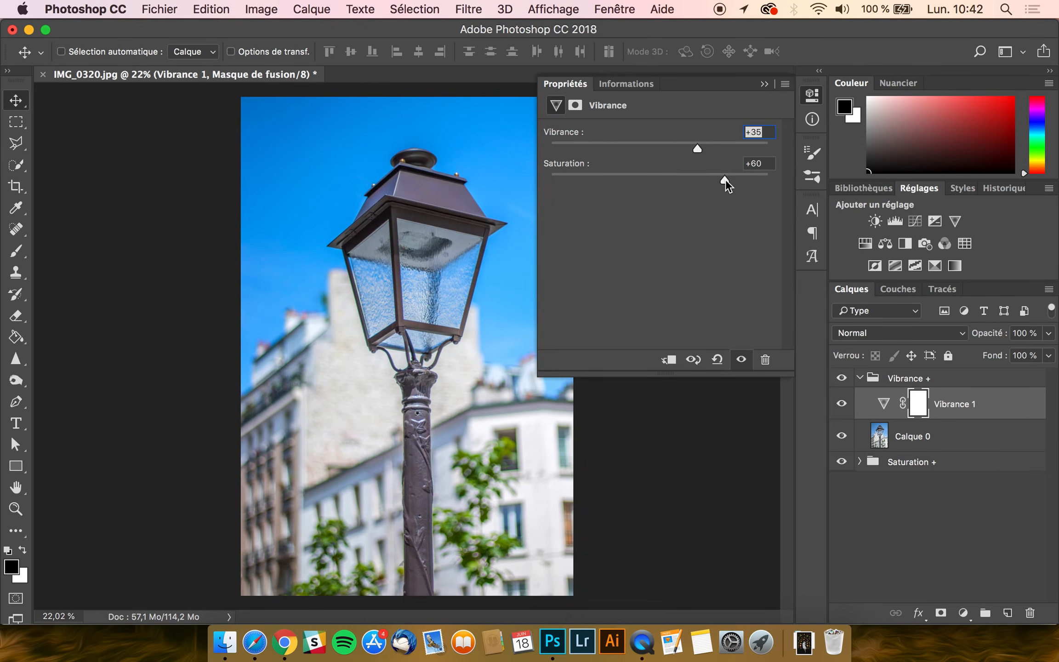
left_click(582, 86)
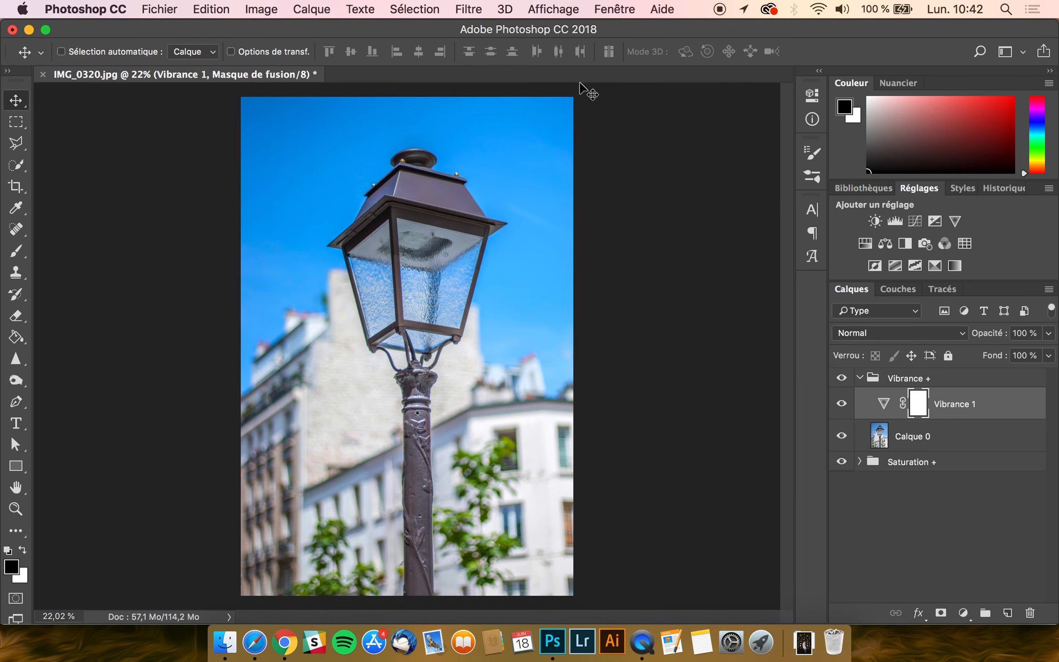